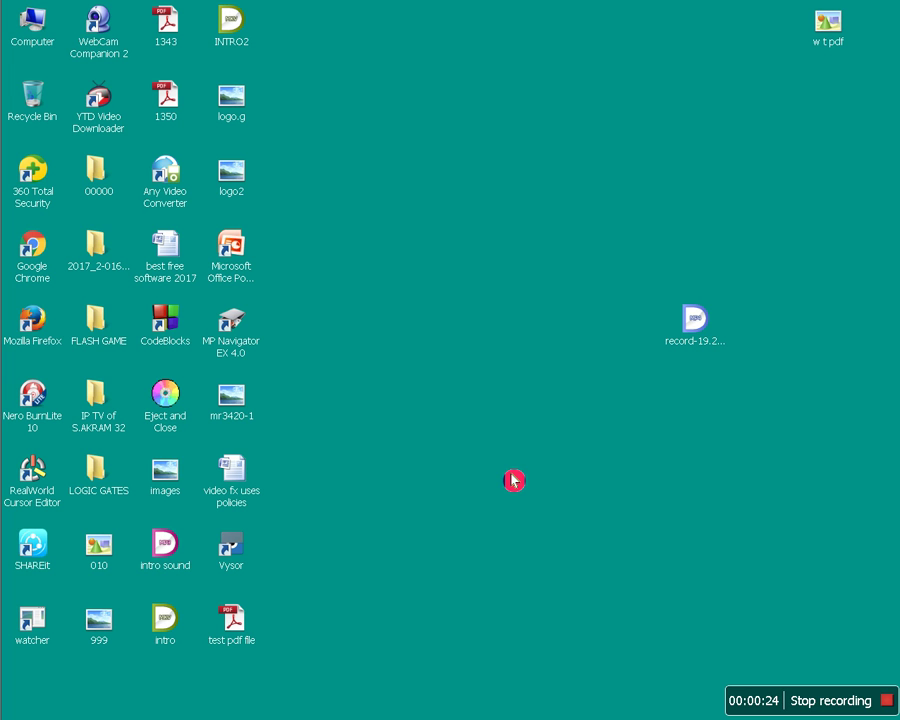
# Switch to the YouTube channel page in Chrome and open Creator Studio for the signed-in account
pyautogui.moveTo(8, 432)
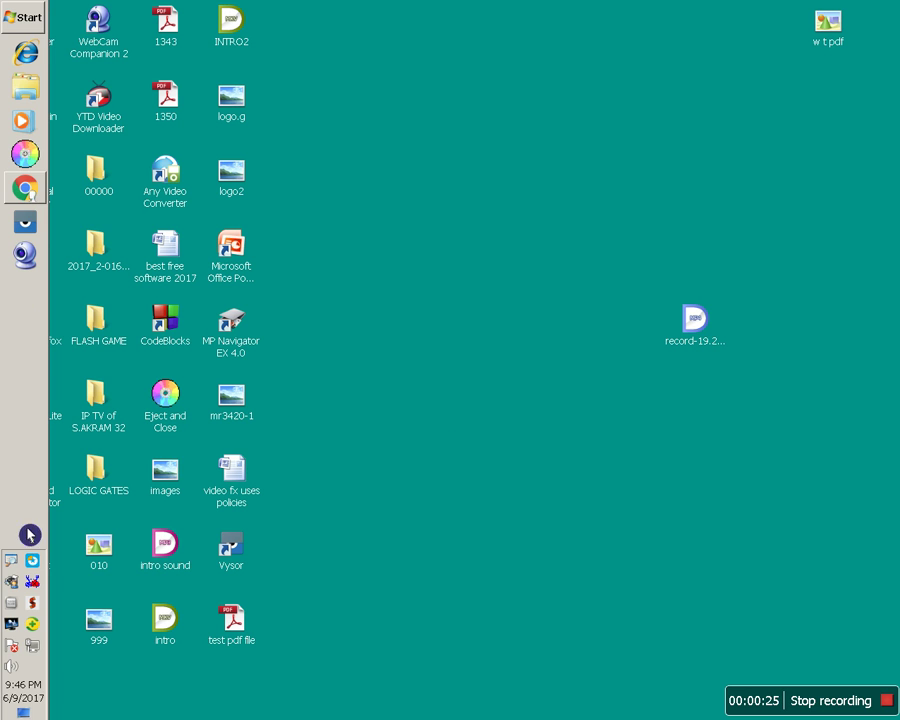
pyautogui.click(26, 188)
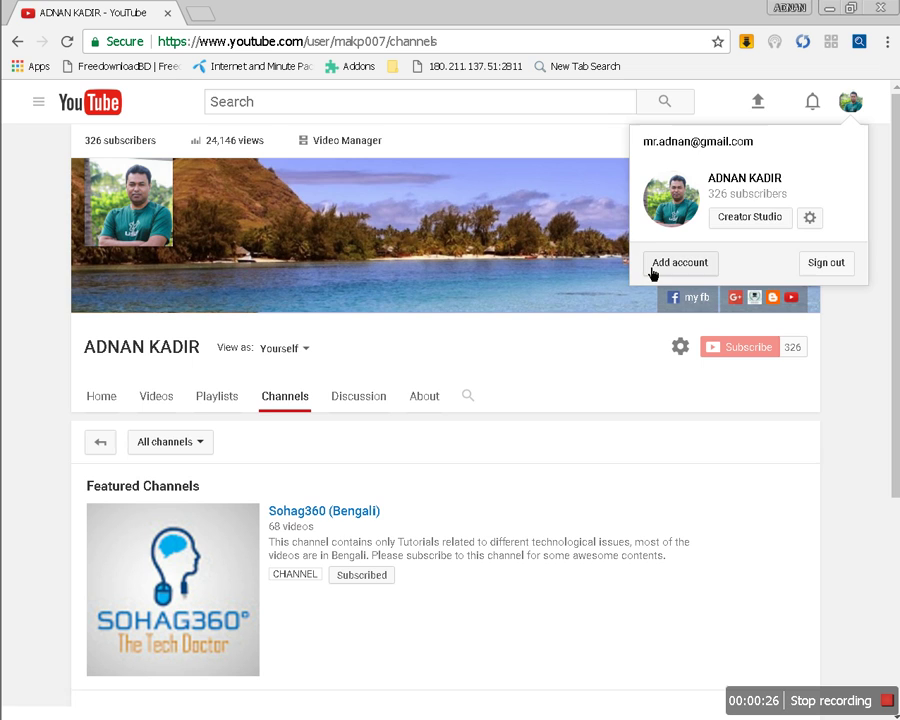
pyautogui.click(860, 458)
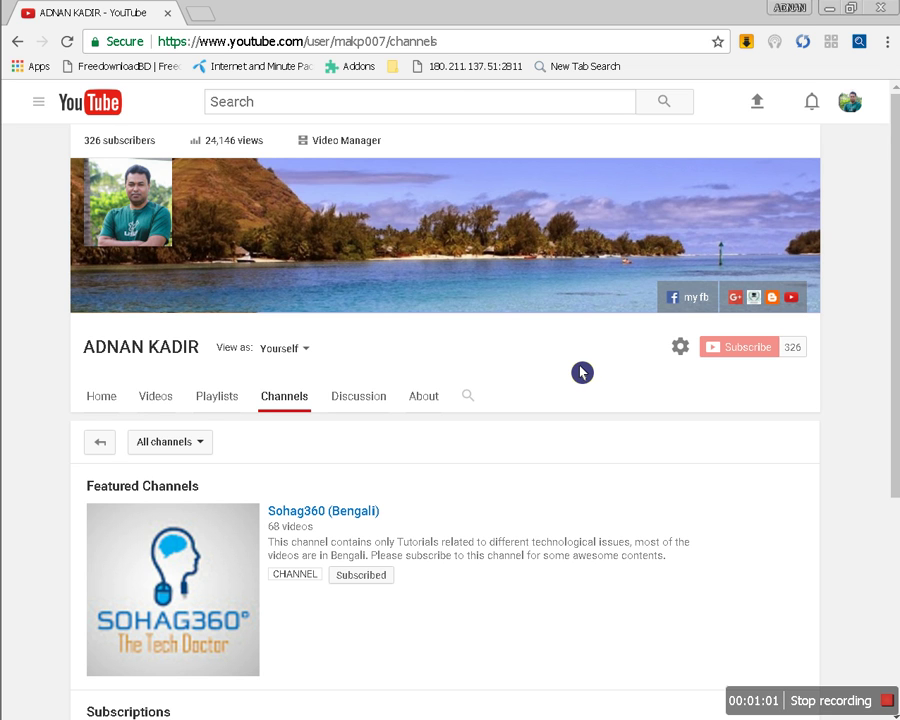
pyautogui.click(856, 115)
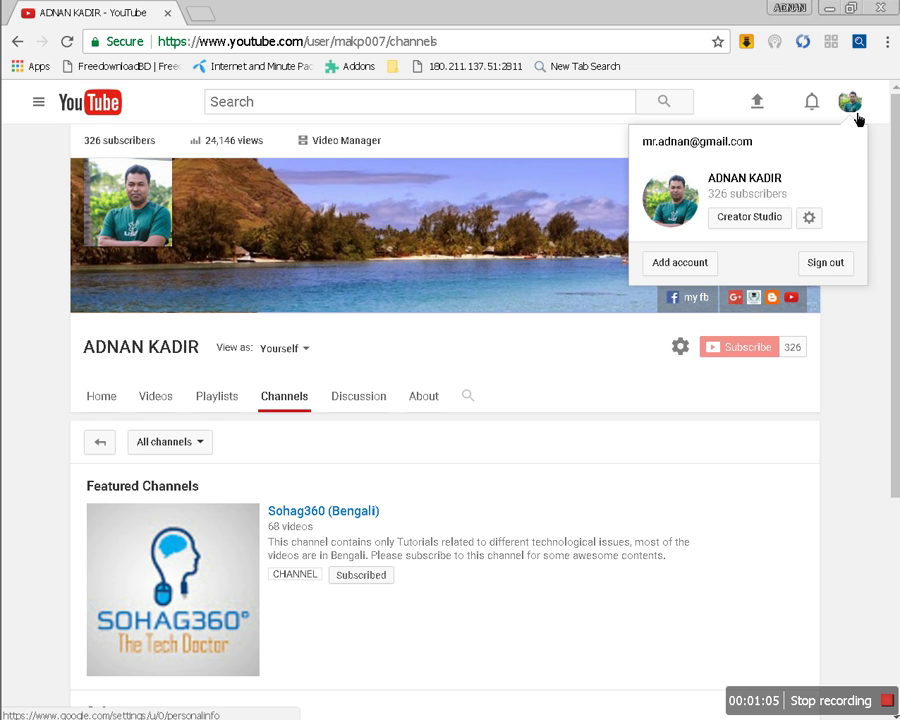
pyautogui.click(766, 229)
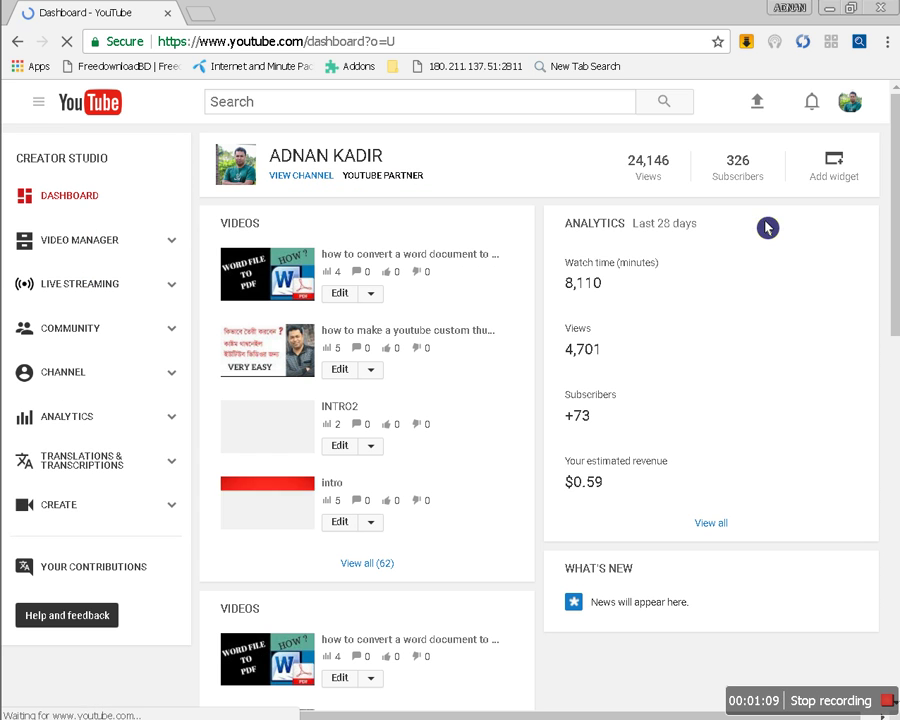
# Open the channel's monetization settings and view the associated AdSense account details
pyautogui.click(178, 386)
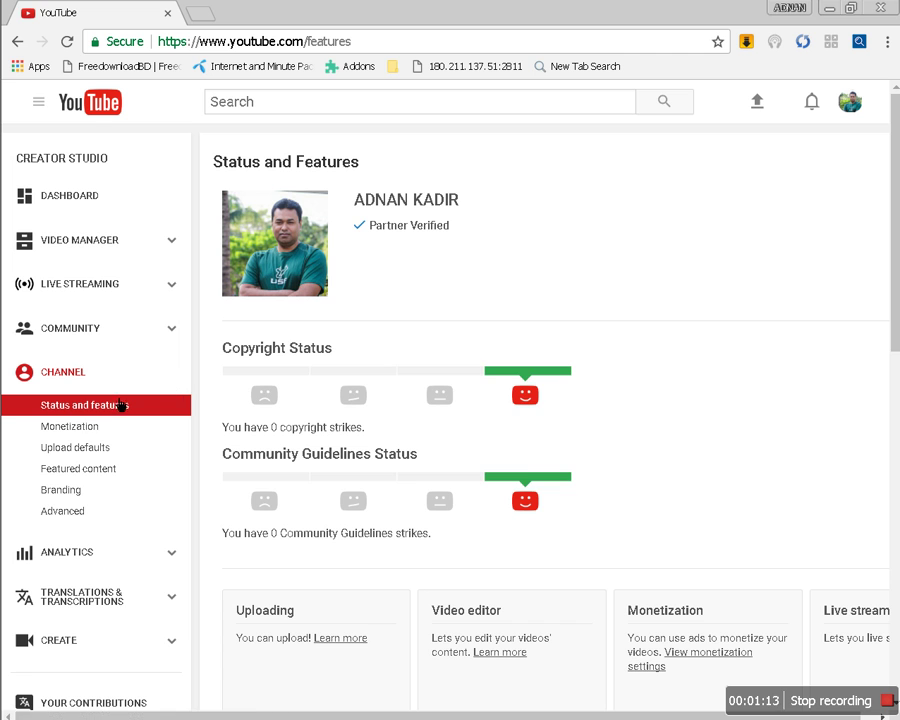
pyautogui.click(85, 433)
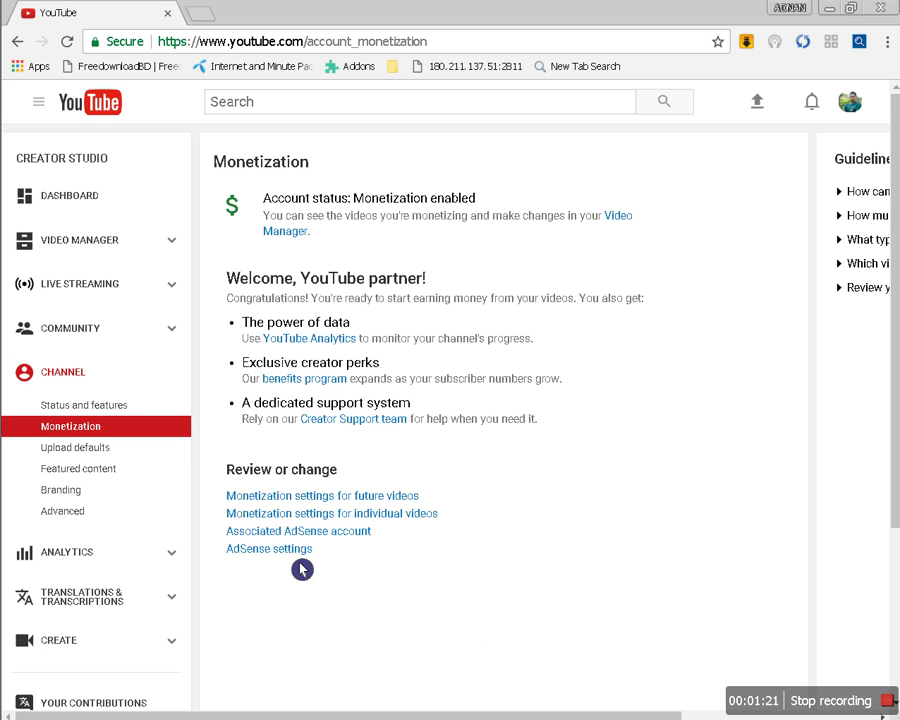
pyautogui.click(350, 540)
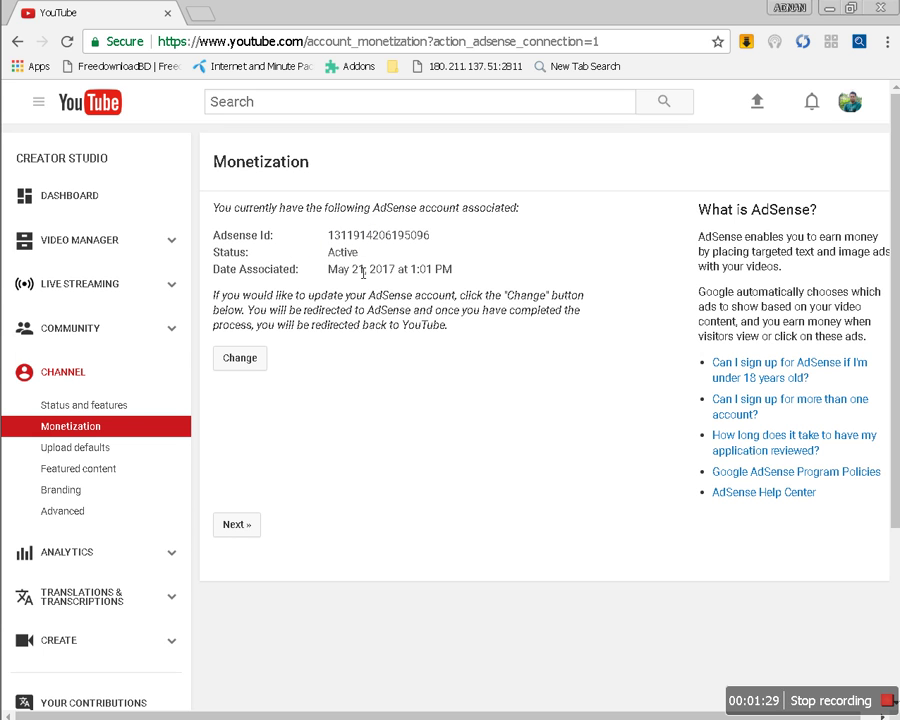
# Circle the AdSense account details, point an arrow at the AdSense ID and underline it, clearing the markings at the end
pyautogui.moveTo(403, 186)
pyautogui.mouseDown()
pyautogui.moveTo(346, 195)
pyautogui.moveTo(181, 254)
pyautogui.moveTo(432, 385)
pyautogui.moveTo(530, 230)
pyautogui.moveTo(265, 180)
pyautogui.mouseUp()
pyautogui.moveTo(451, 232); pyautogui.dragTo(615, 213)
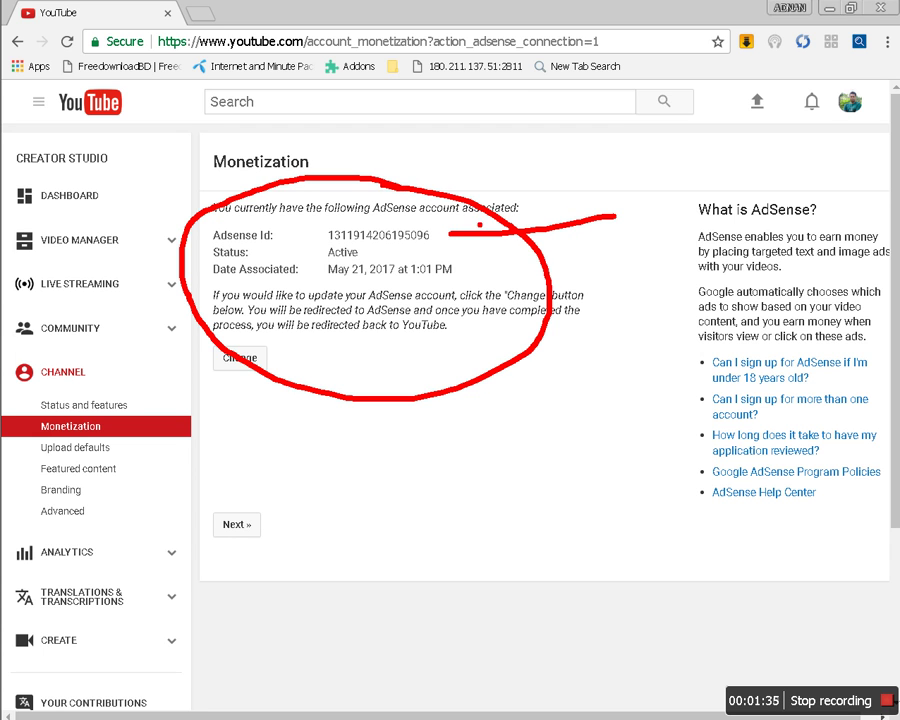
pyautogui.moveTo(489, 219)
pyautogui.mouseDown()
pyautogui.moveTo(447, 234)
pyautogui.moveTo(487, 251)
pyautogui.mouseUp()
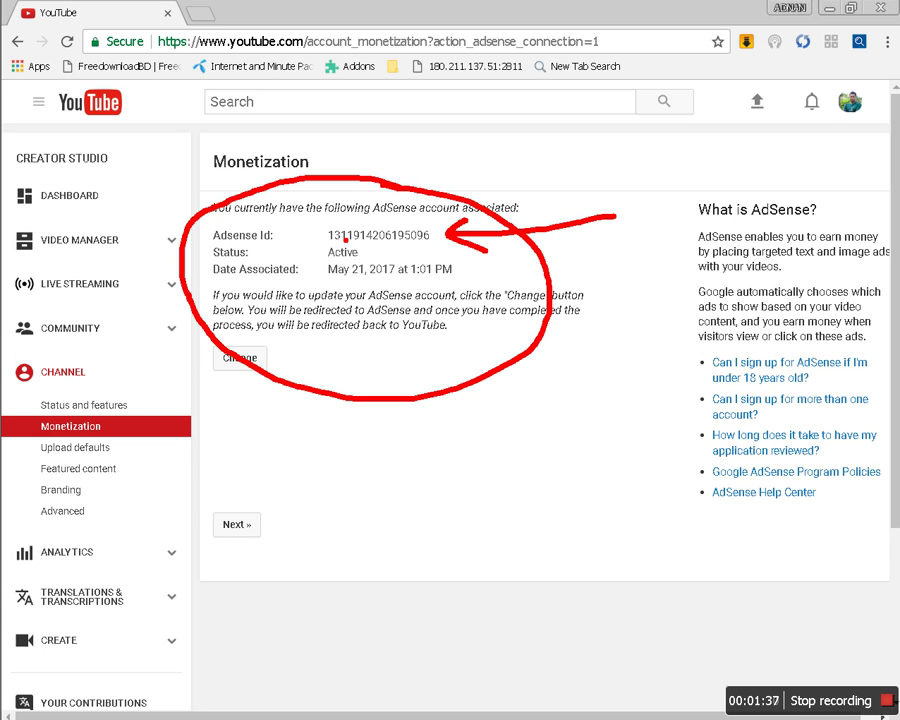
pyautogui.moveTo(326, 242); pyautogui.dragTo(443, 244)
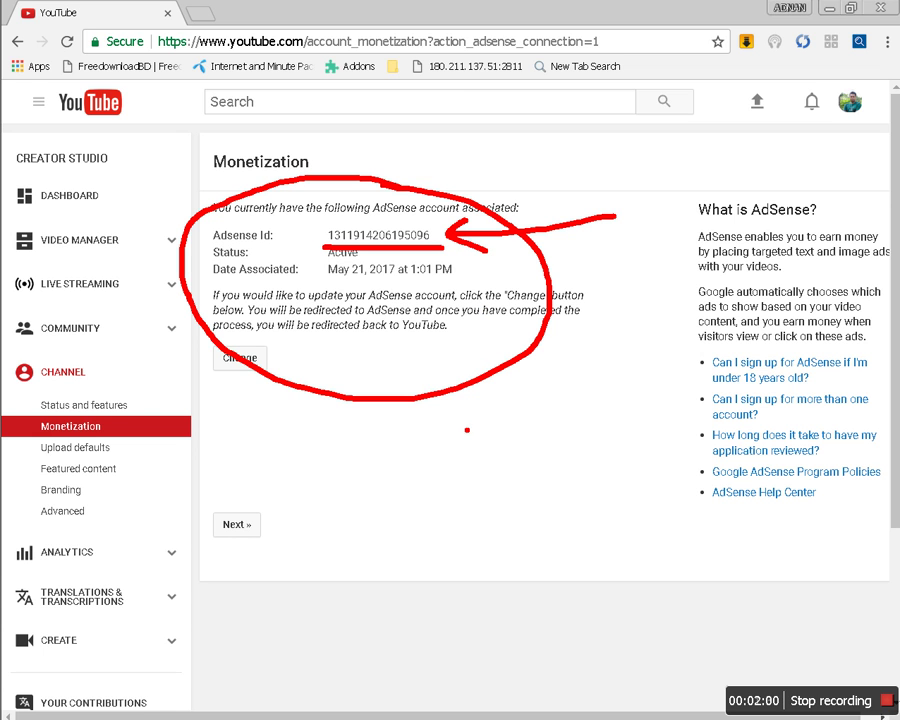
pyautogui.press('Escape')
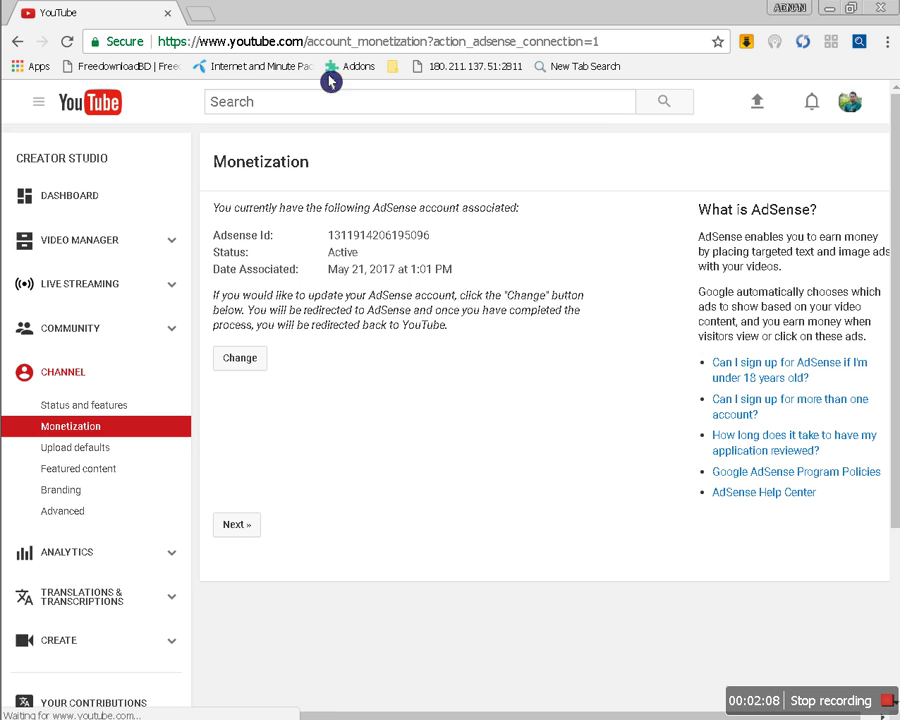
# Open Google in a new browser tab and search for "adsense account login"
pyautogui.click(205, 15)
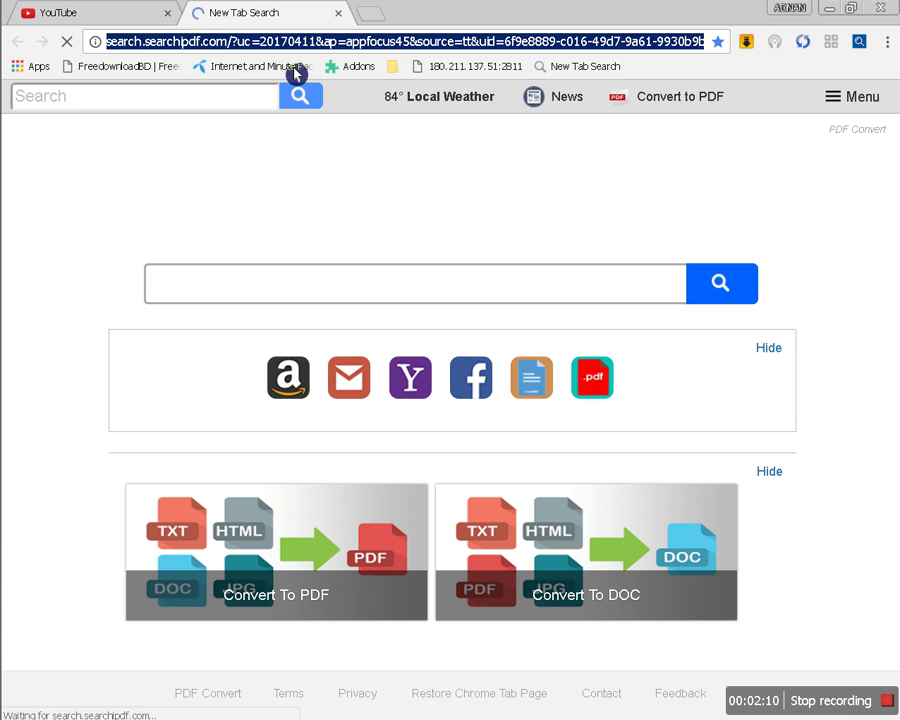
pyautogui.write('ww.facebook.com')
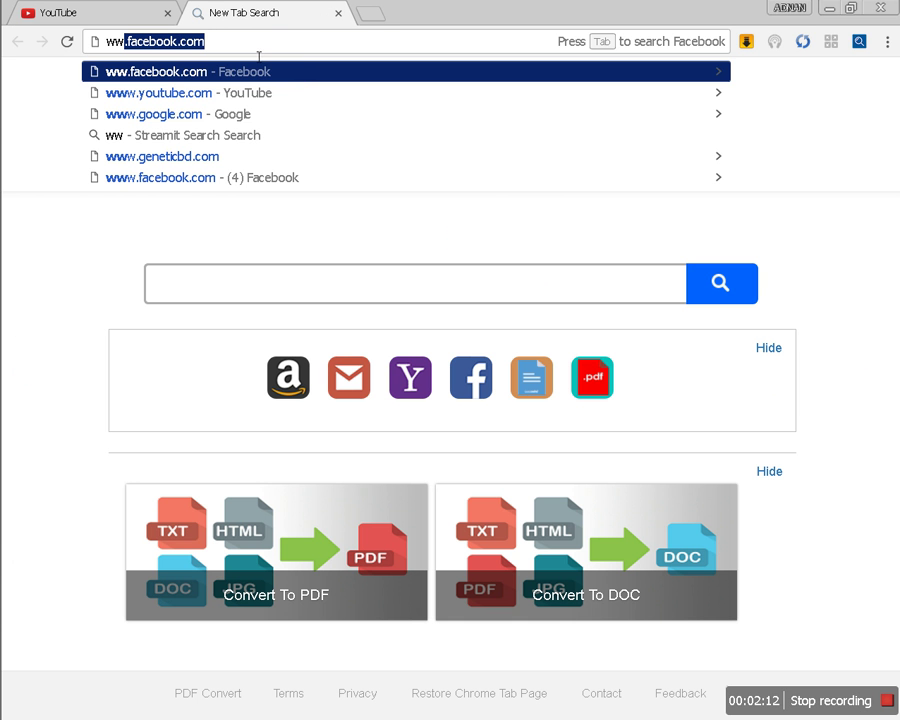
pyautogui.click(207, 117)
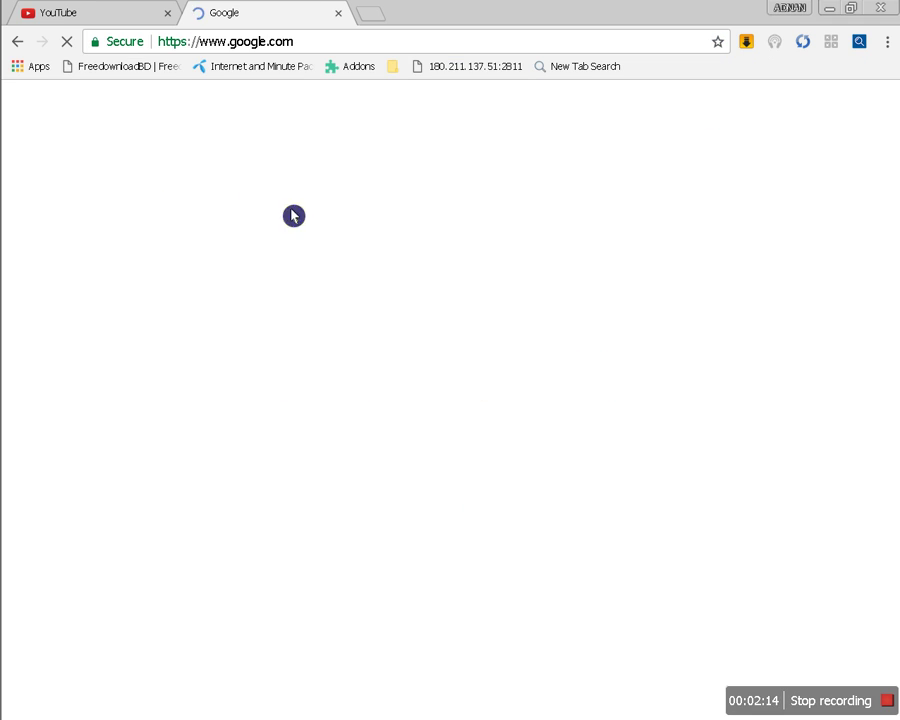
pyautogui.click(319, 388)
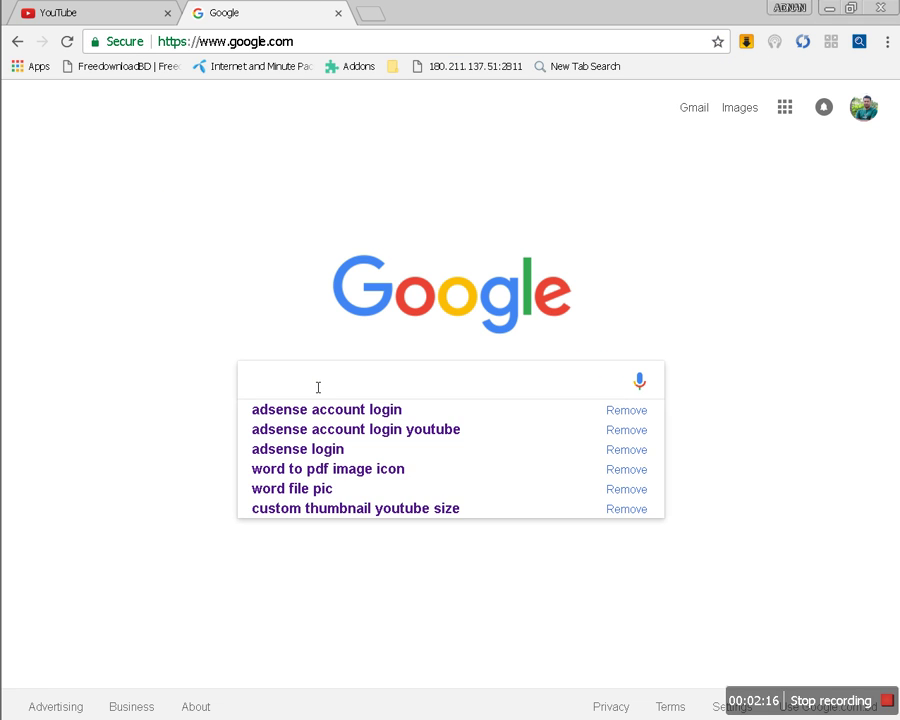
pyautogui.write('adse')
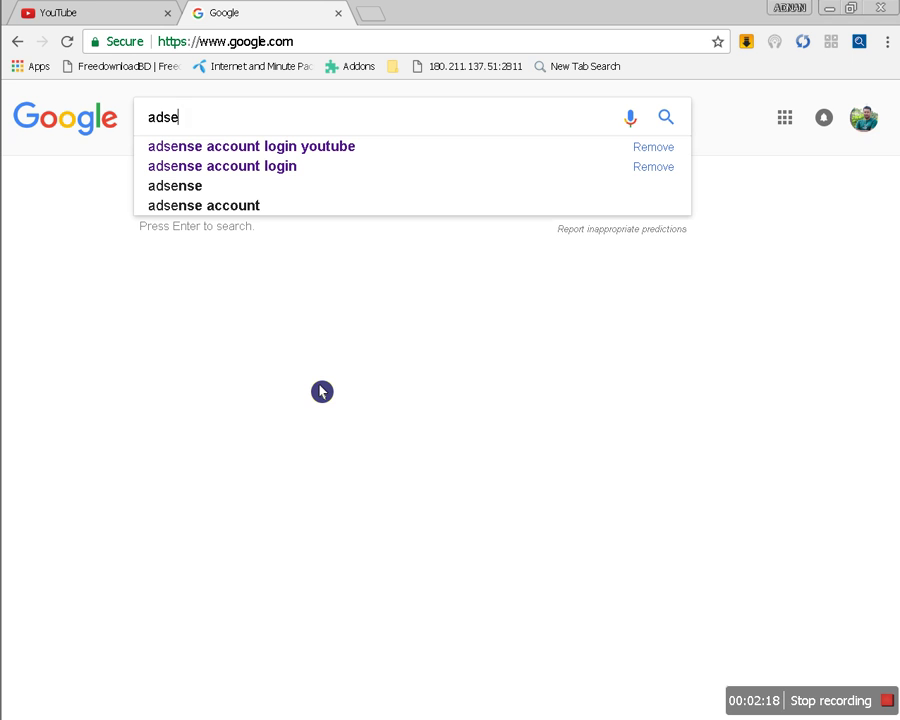
pyautogui.click(301, 166)
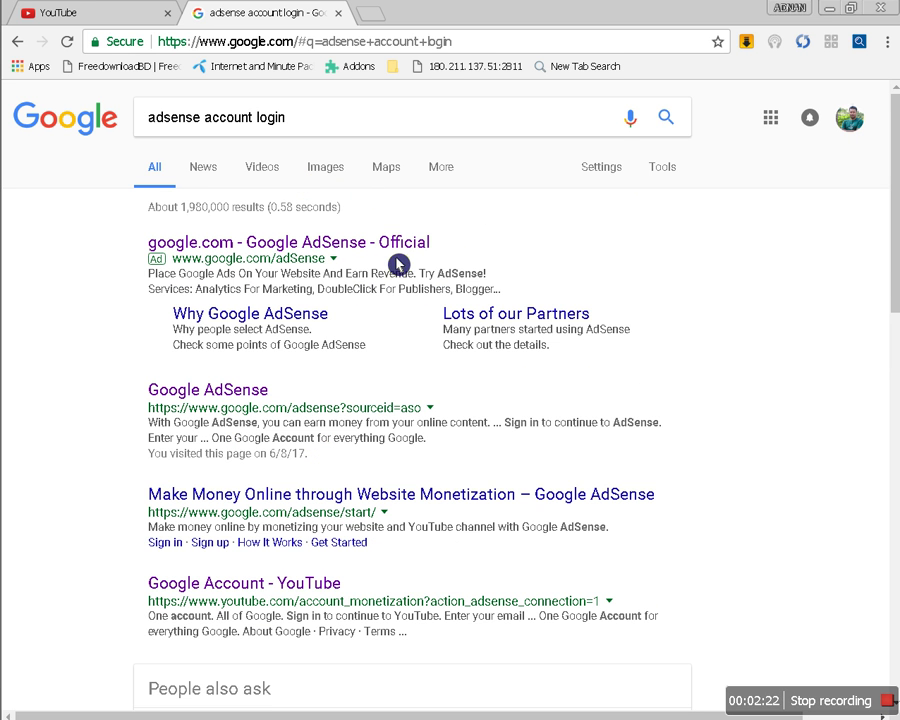
# Open the official Google AdSense site and choose the TECHNO EDUCARE account for signing in
pyautogui.click(381, 252)
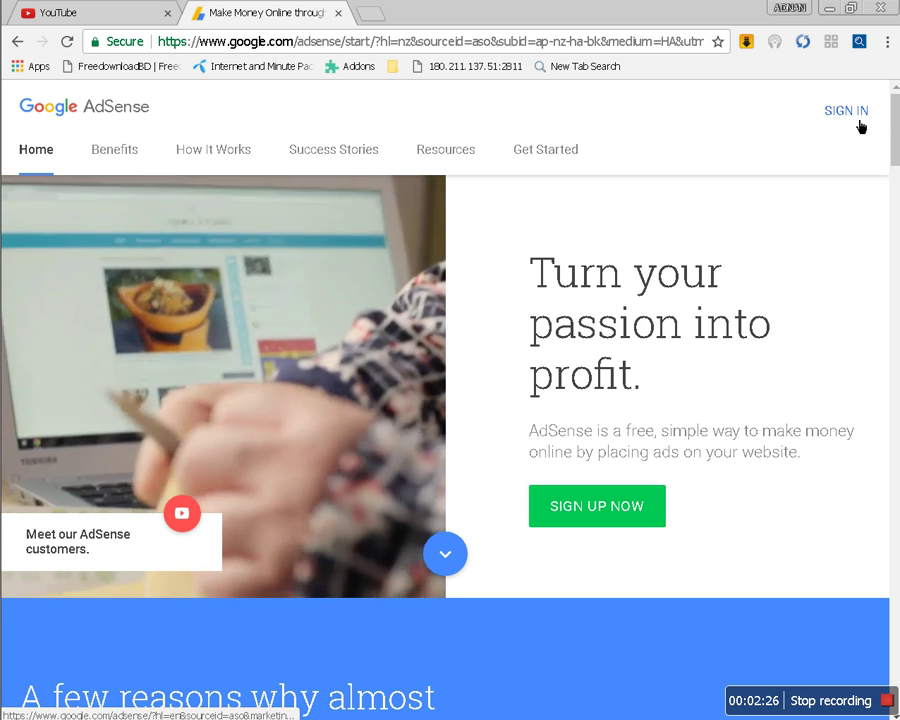
pyautogui.click(858, 120)
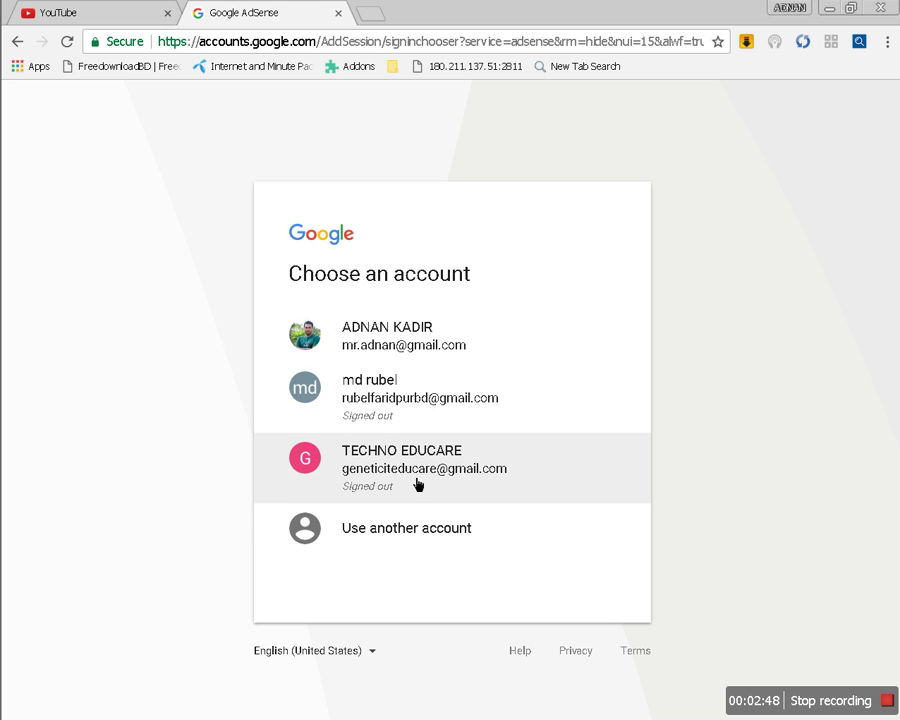
pyautogui.click(444, 478)
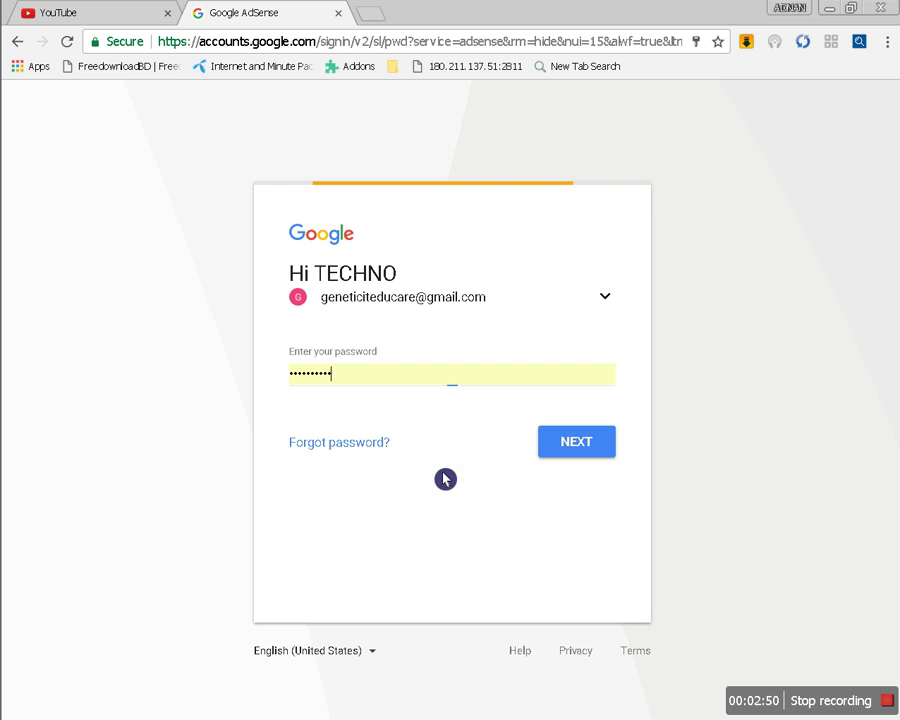
# Replace the prefilled password with the account password and submit the sign-in
pyautogui.press('BackSpace')
pyautogui.press('BackSpace')
pyautogui.press('BackSpace')
pyautogui.press('BackSpace')
pyautogui.press('BackSpace')
pyautogui.press('BackSpace')
pyautogui.press('BackSpace')
pyautogui.press('BackSpace')
pyautogui.press('BackSpace')
pyautogui.press('BackSpace')
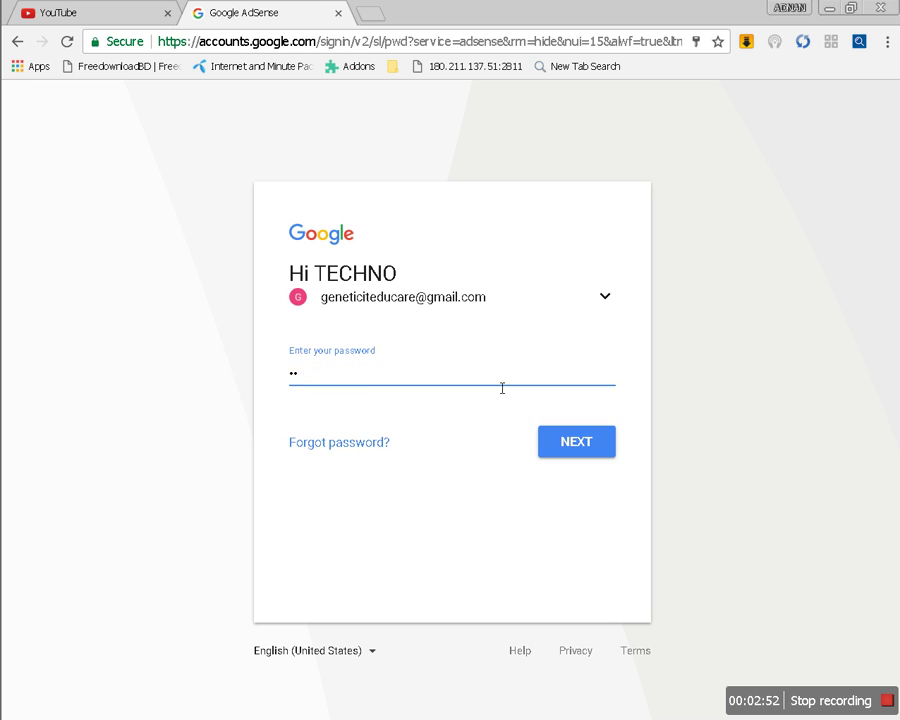
pyautogui.write('**********')
pyautogui.click(609, 448)
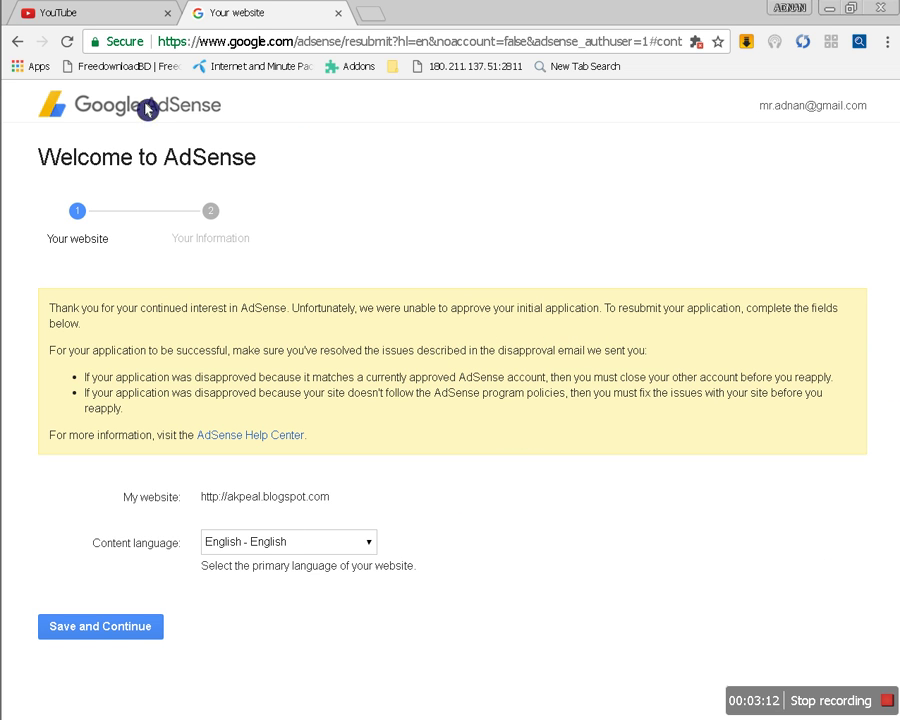
# Leave the AdSense resubmission page by closing its browser tab and sign out of the YouTube account
pyautogui.click(17, 42)
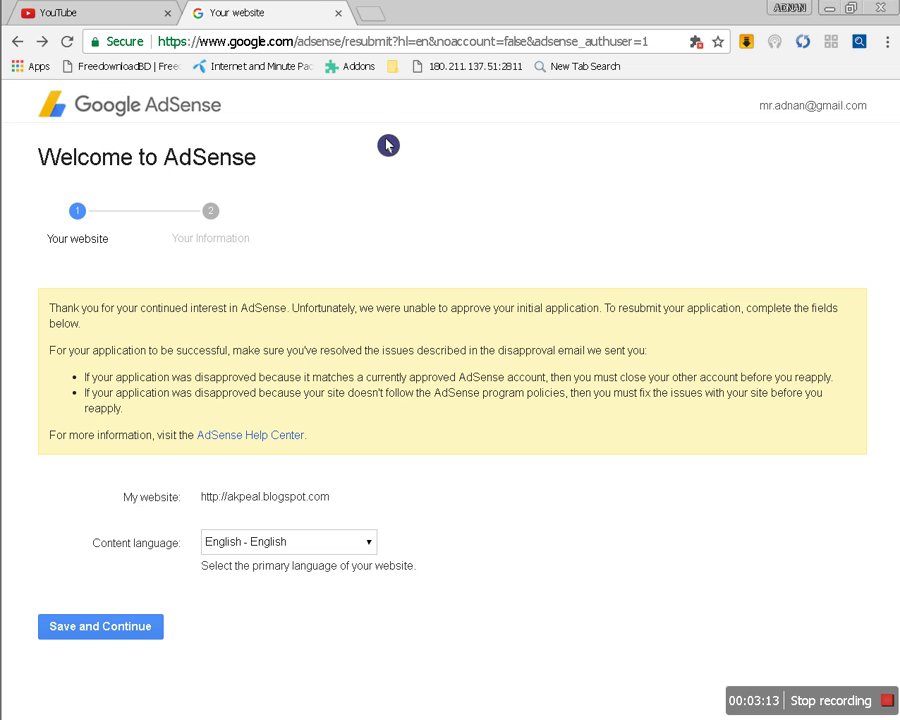
pyautogui.click(338, 13)
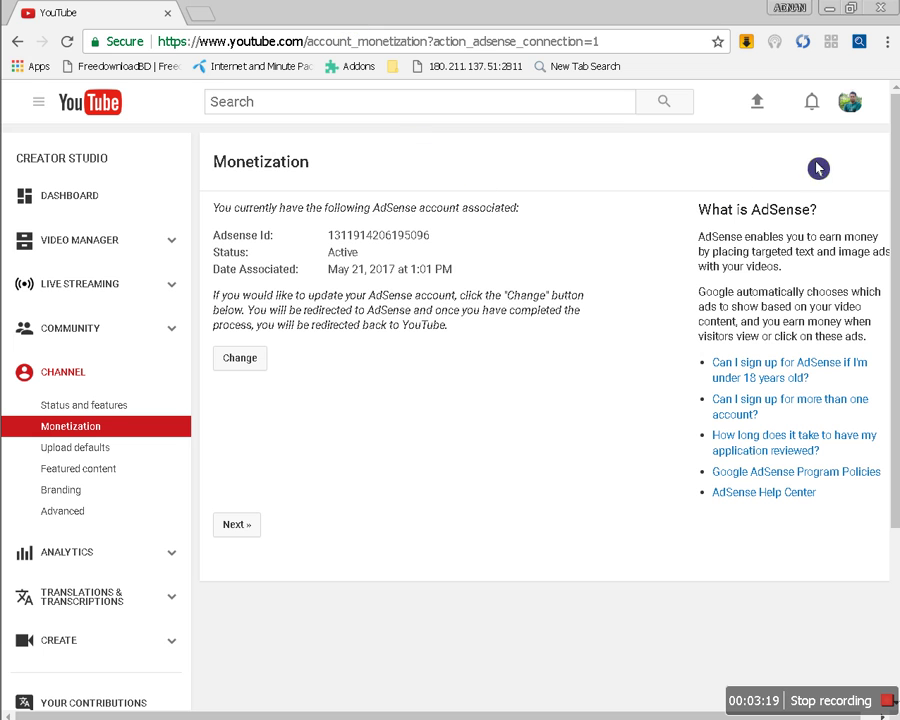
pyautogui.click(852, 104)
pyautogui.click(836, 268)
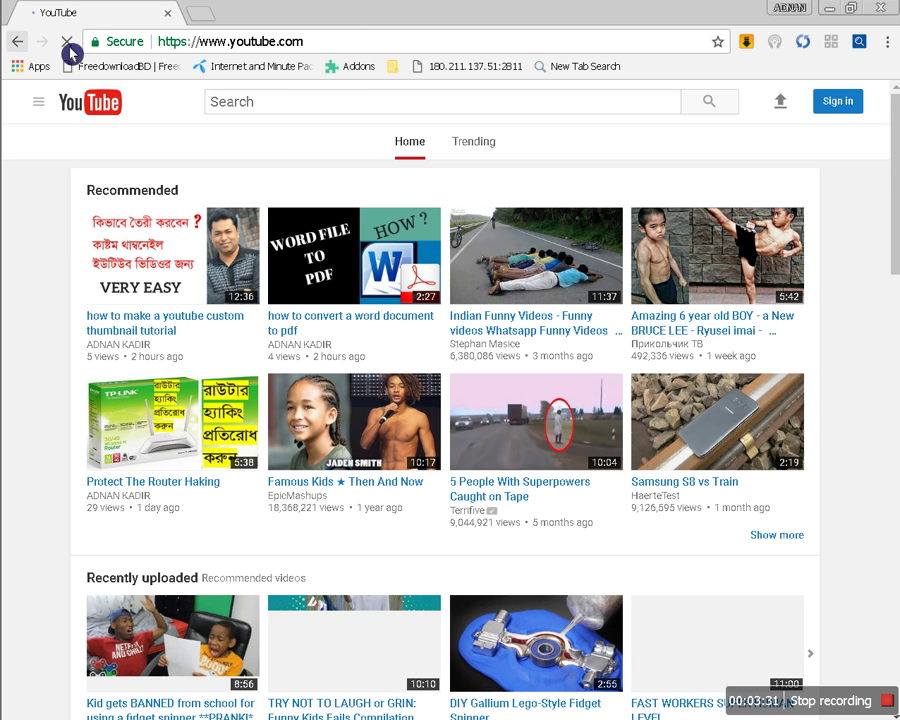
# Open Google in a new browser tab and search for "adsense login"
pyautogui.hotkey('ctrl', 't')
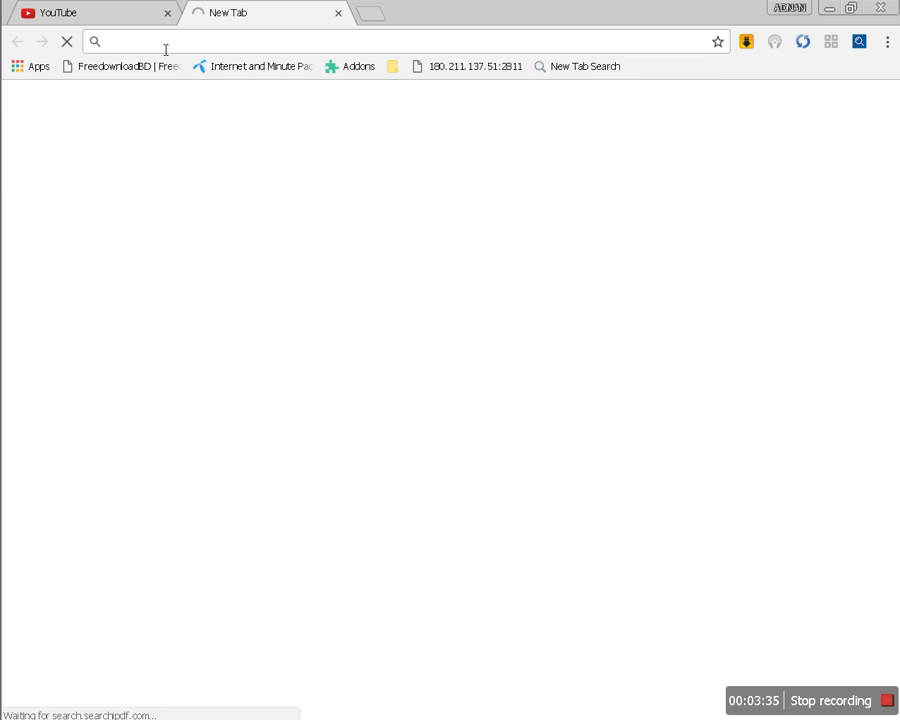
pyautogui.write('ww')
pyautogui.click(202, 117)
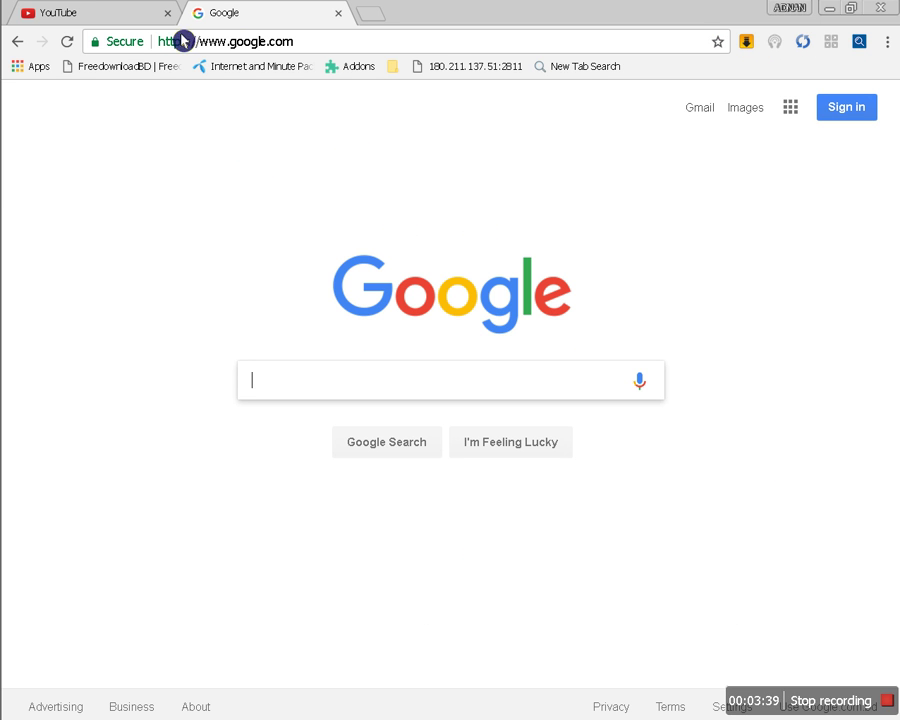
pyautogui.write('adse')
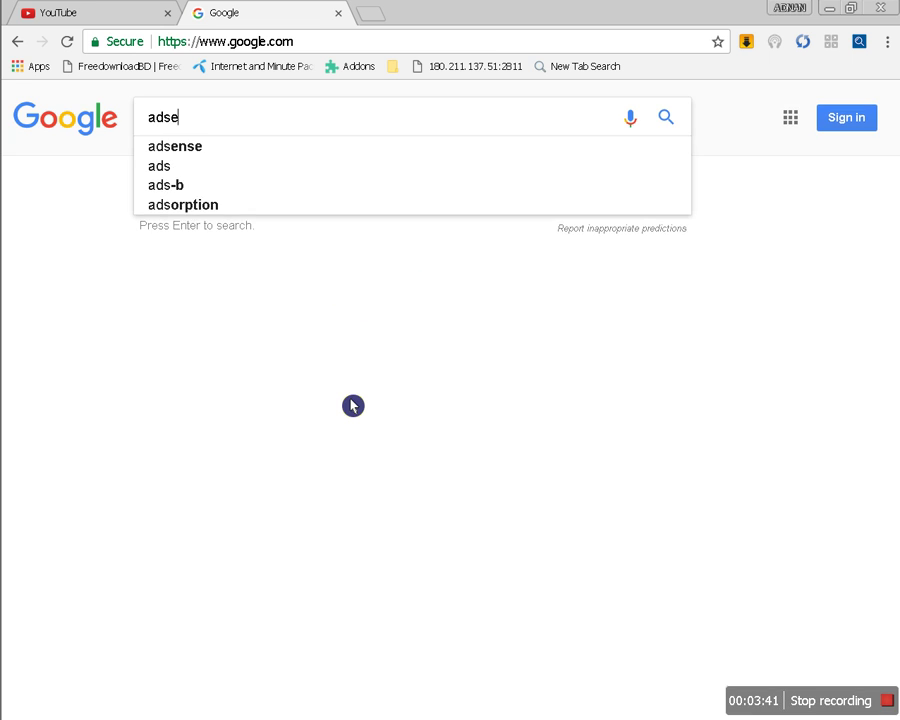
pyautogui.write('nse')
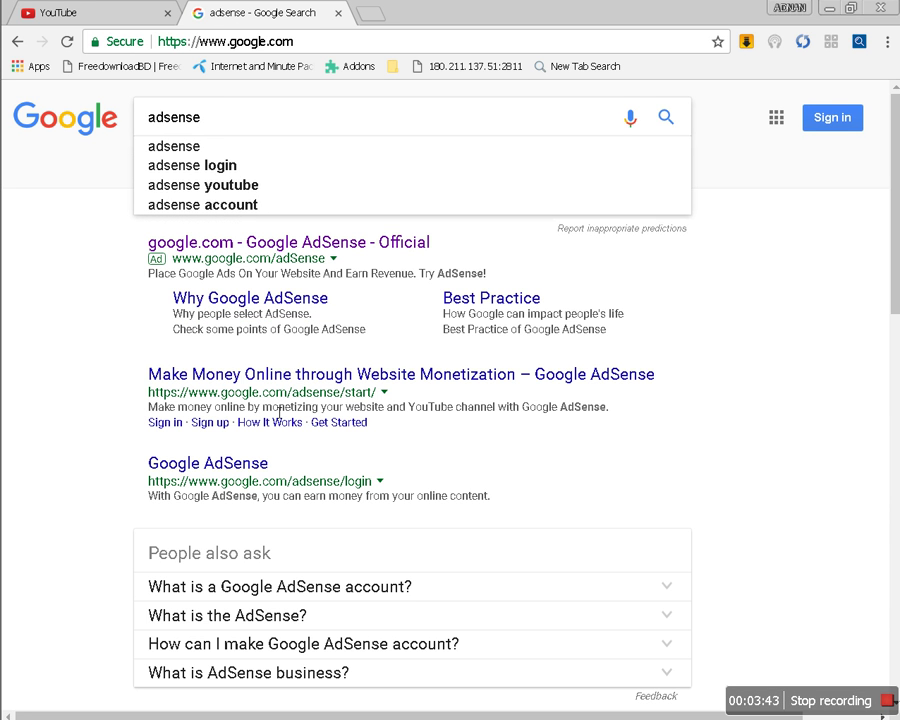
pyautogui.click(232, 167)
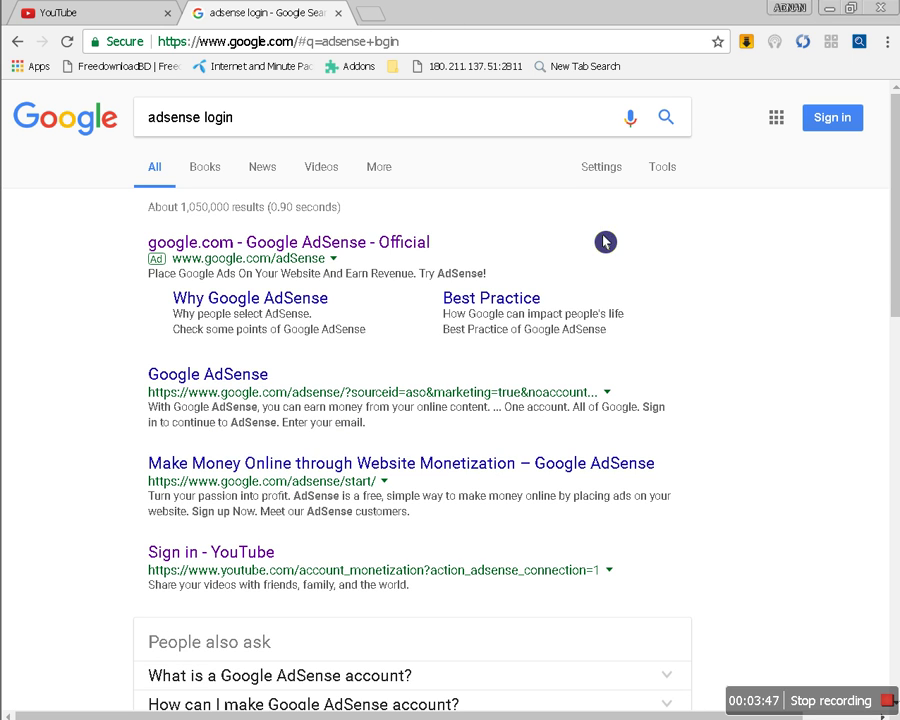
# Open the official Google AdSense site and sign in with the TECHNO EDUCARE account
pyautogui.click(410, 247)
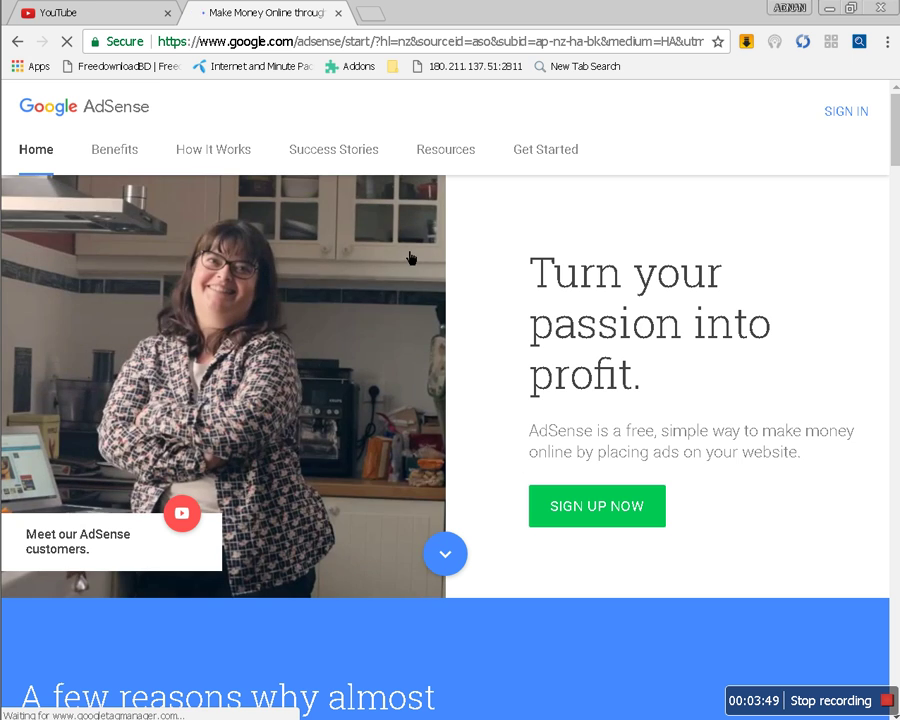
pyautogui.click(855, 118)
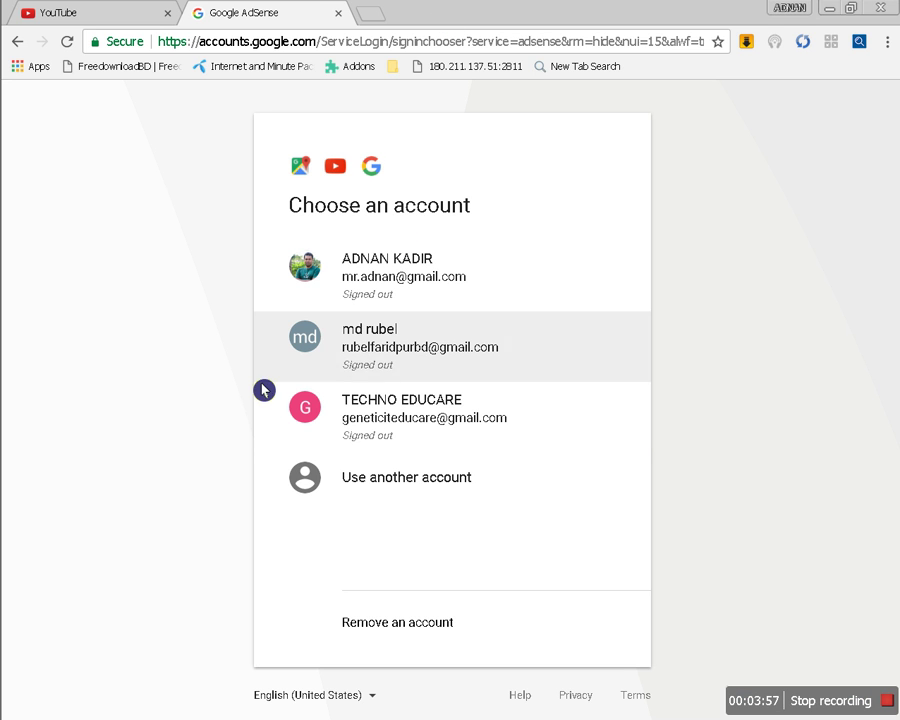
pyautogui.click(448, 421)
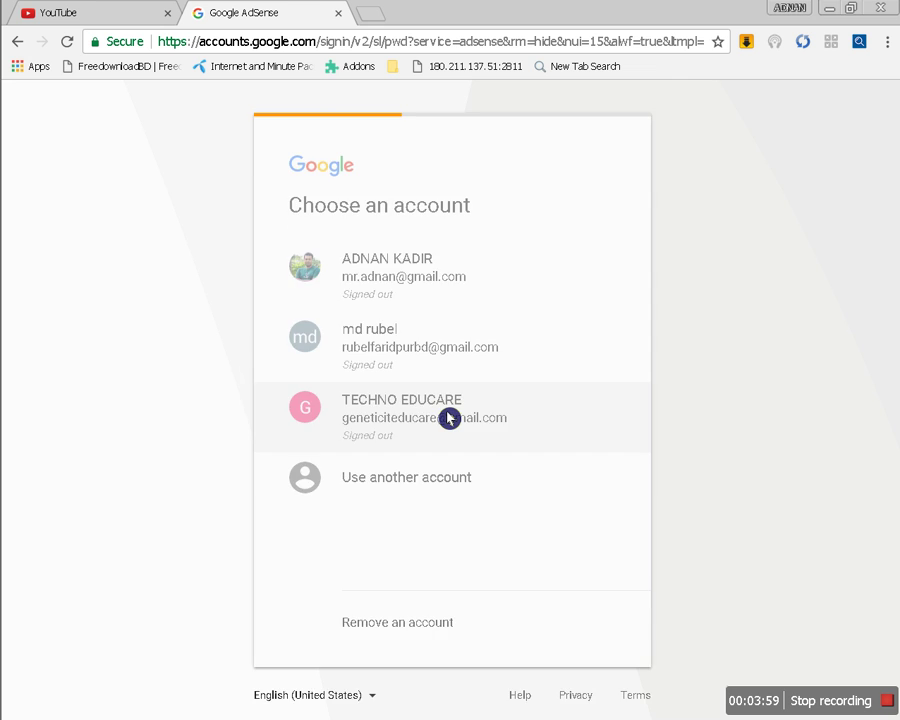
pyautogui.click(593, 452)
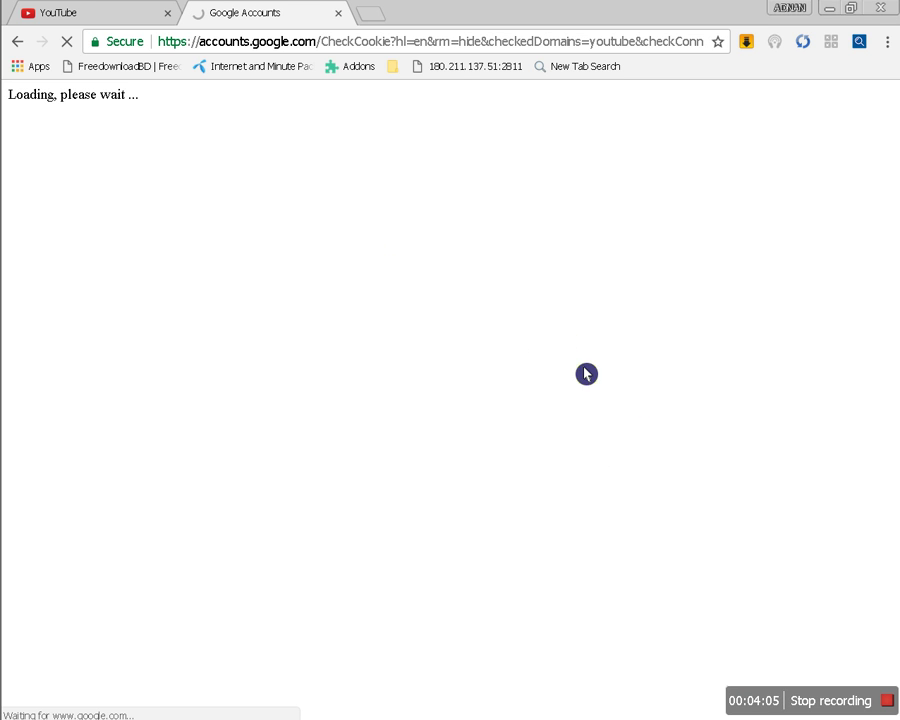
pyautogui.click(859, 11)
pyautogui.rightClick(697, 52)
pyautogui.click(706, 84)
pyautogui.rightClick(671, 35)
pyautogui.click(712, 77)
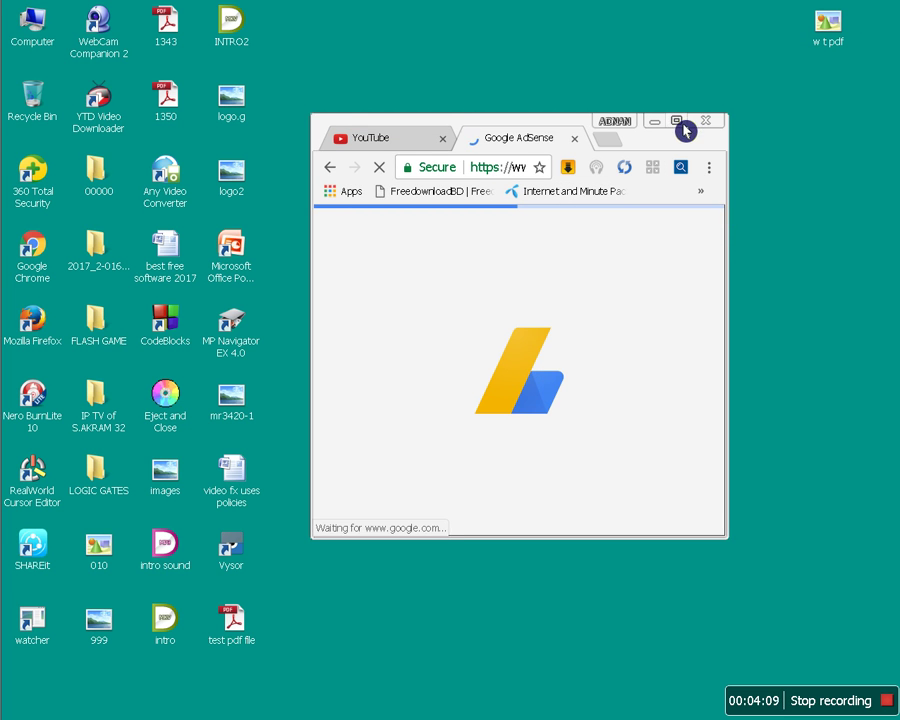
pyautogui.click(680, 121)
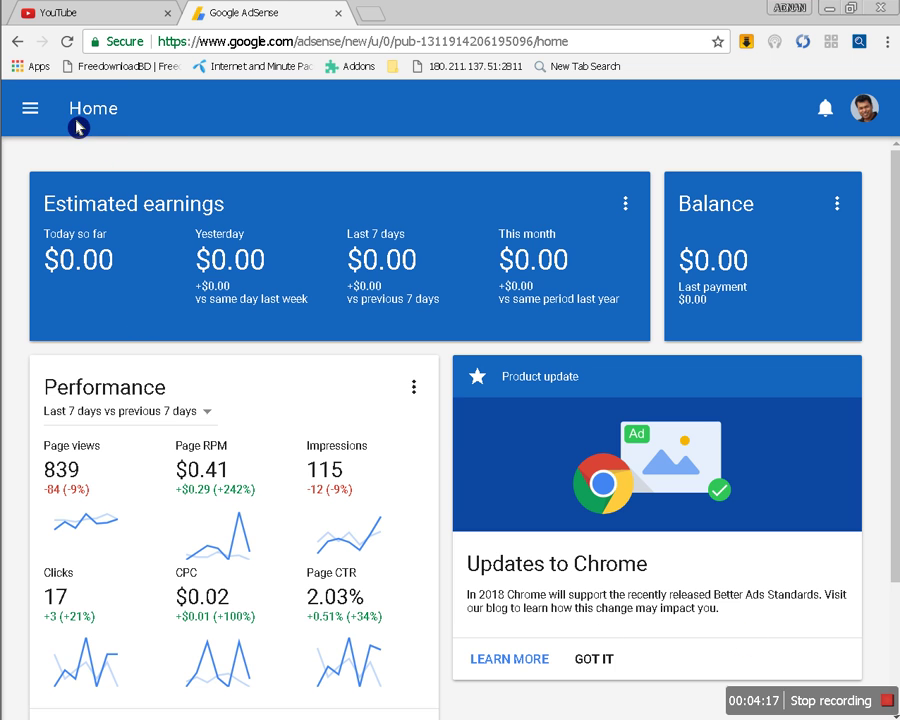
# Review the AdSense navigation menu and the home page's estimated earnings, balance and performance cards
pyautogui.click(33, 112)
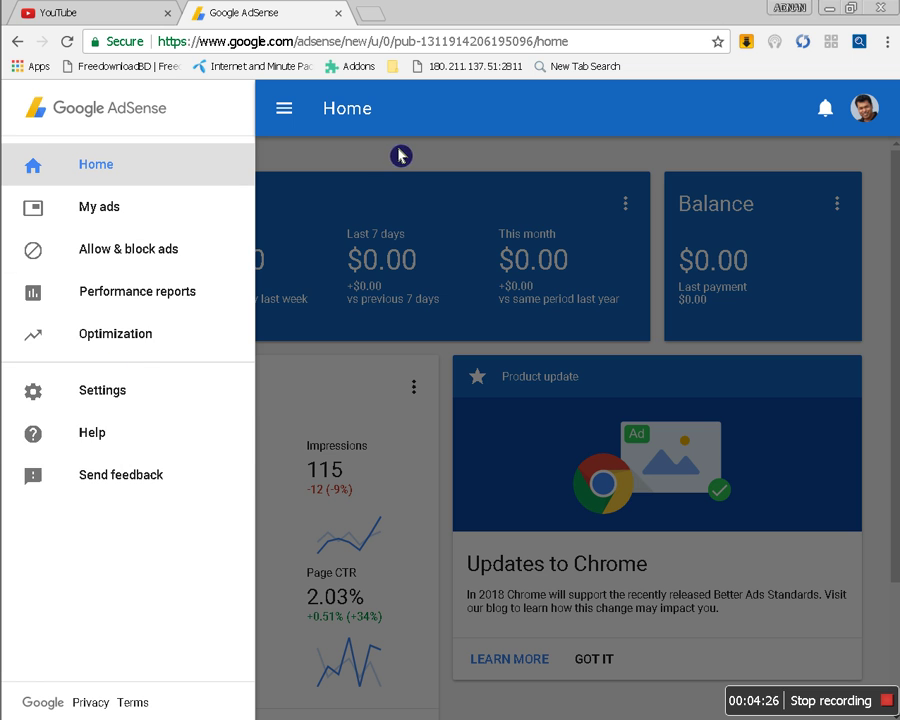
pyautogui.click(638, 165)
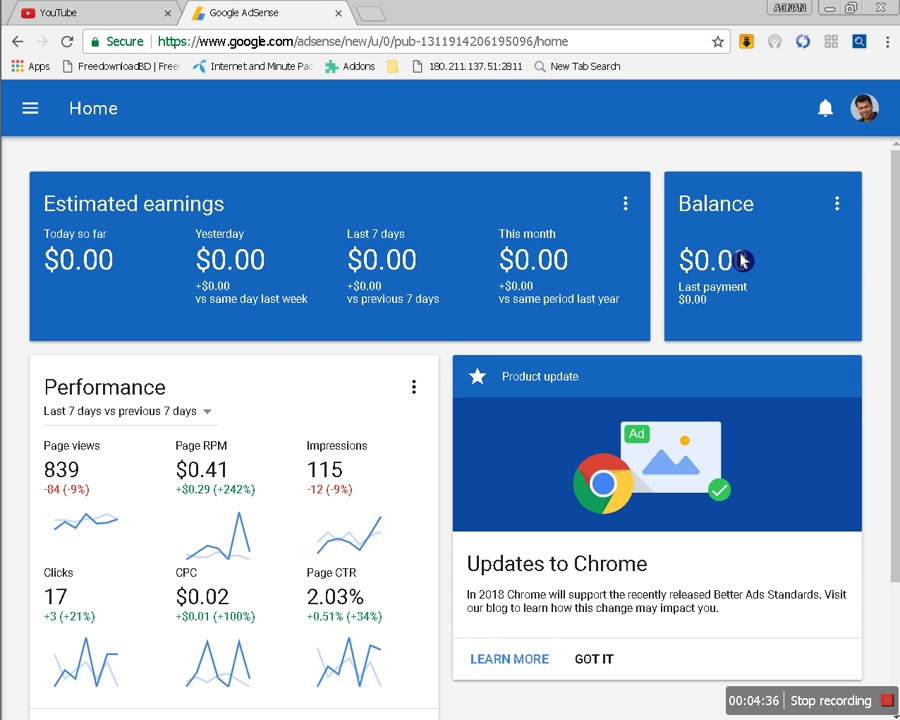
pyautogui.scroll(-2, 281, 325)
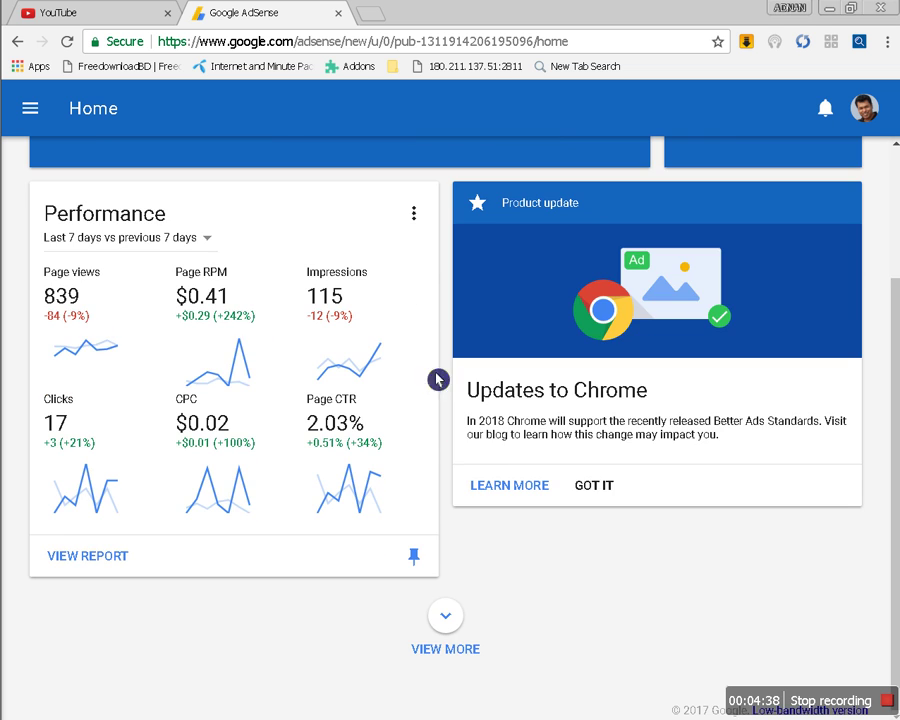
pyautogui.scroll(2, 756, 415)
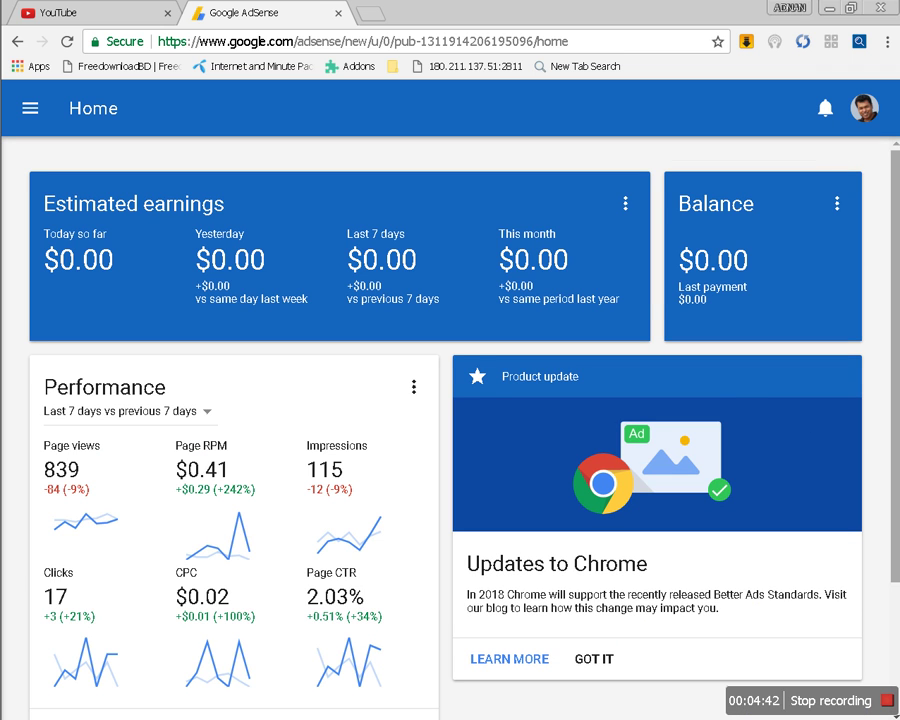
# Check the account details of the signed-in TECHNO EDUCARE profile and sign out of AdSense
pyautogui.click(868, 112)
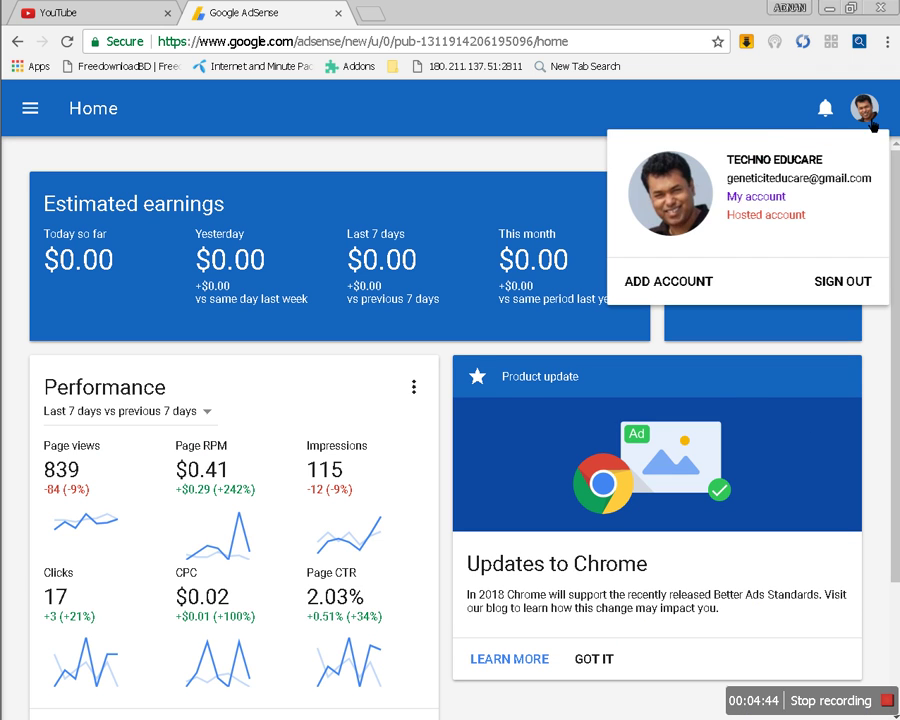
pyautogui.click(850, 290)
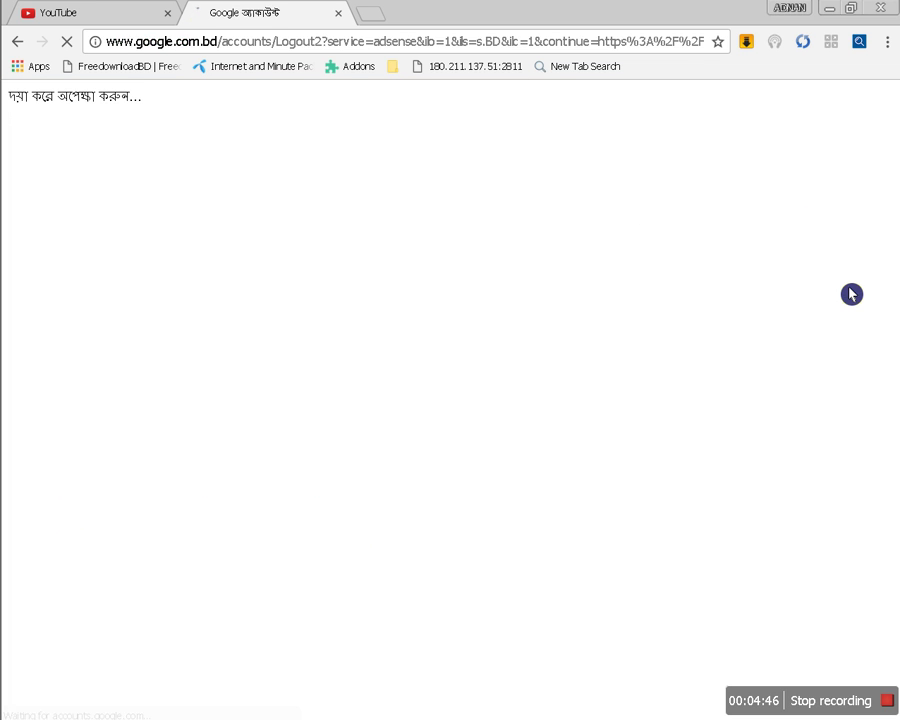